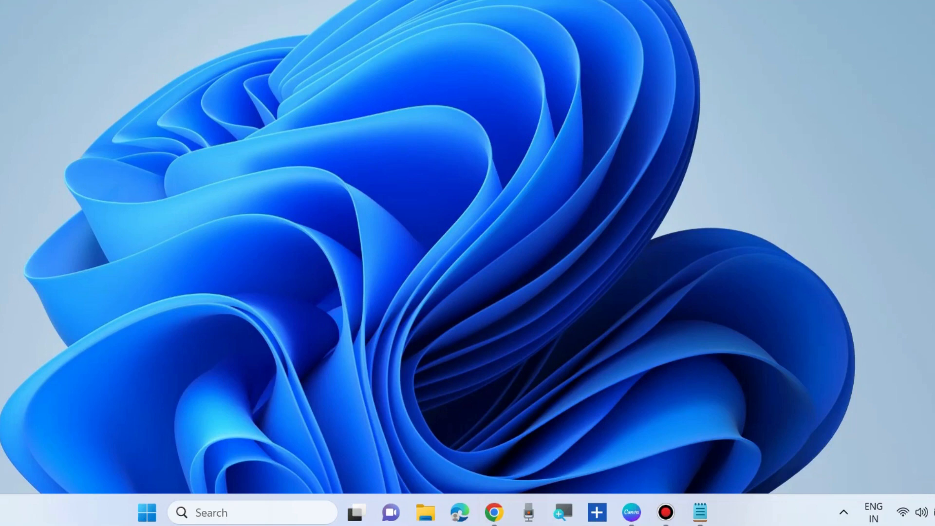
Delete the Free Snipping Tool shortcut from the desktop.
drag(436, 184, 433, 106)
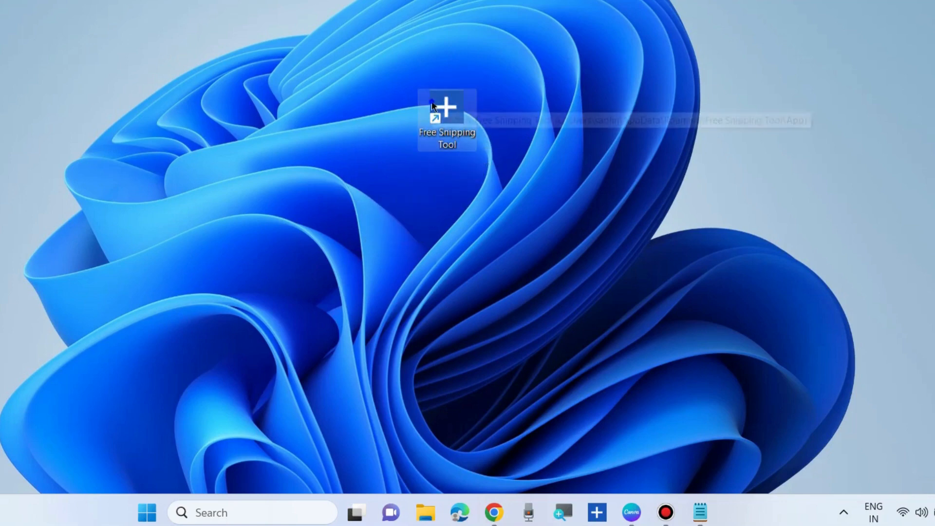
right_click(433, 106)
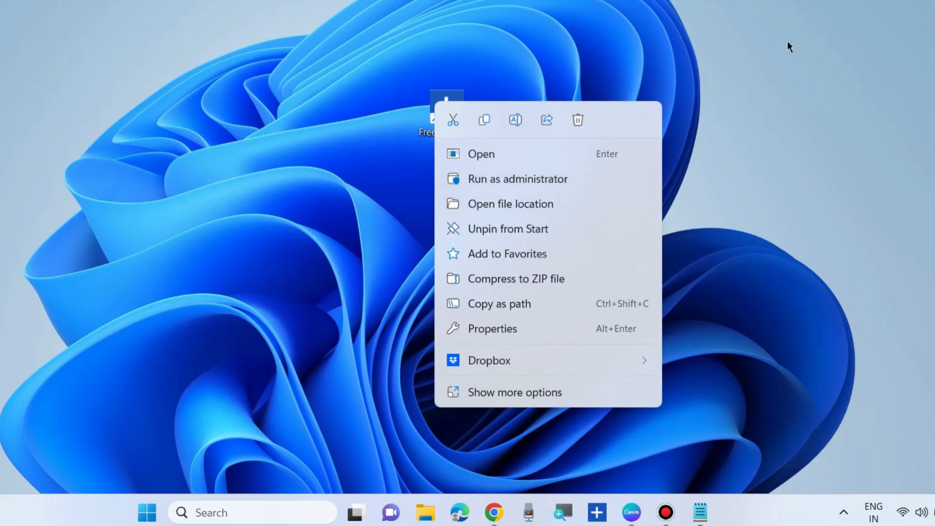
key(Escape)
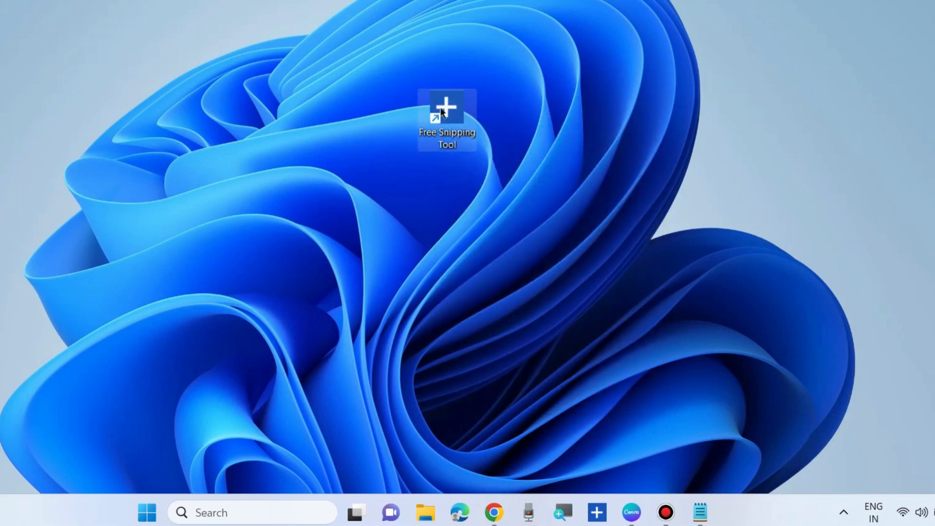
key(Delete)
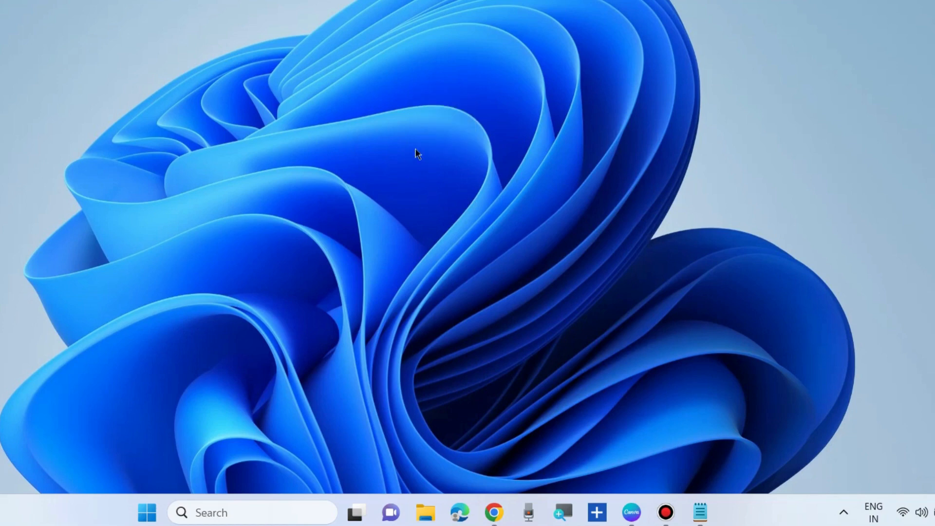
Refresh the desktop, then search 'smart screen' and open App & browser control.
right_click(416, 150)
click(458, 167)
click(220, 513)
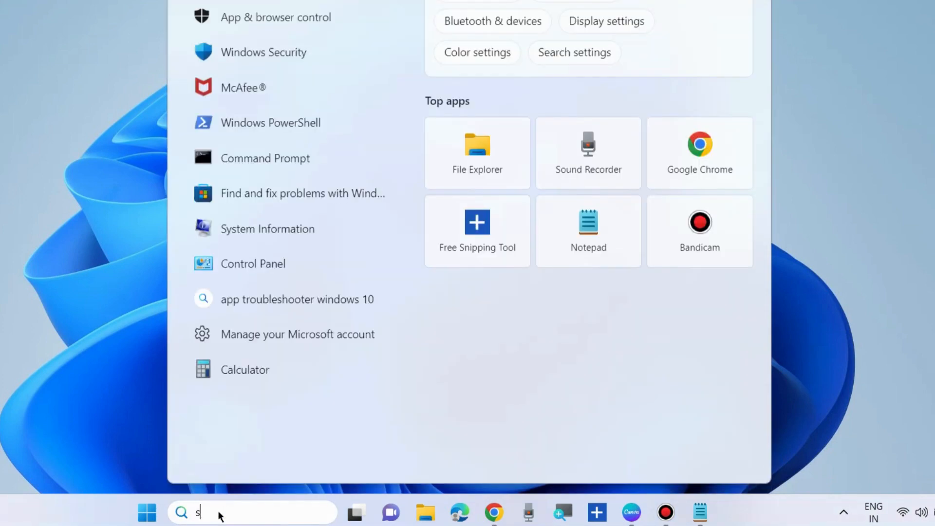
text(smart sc)
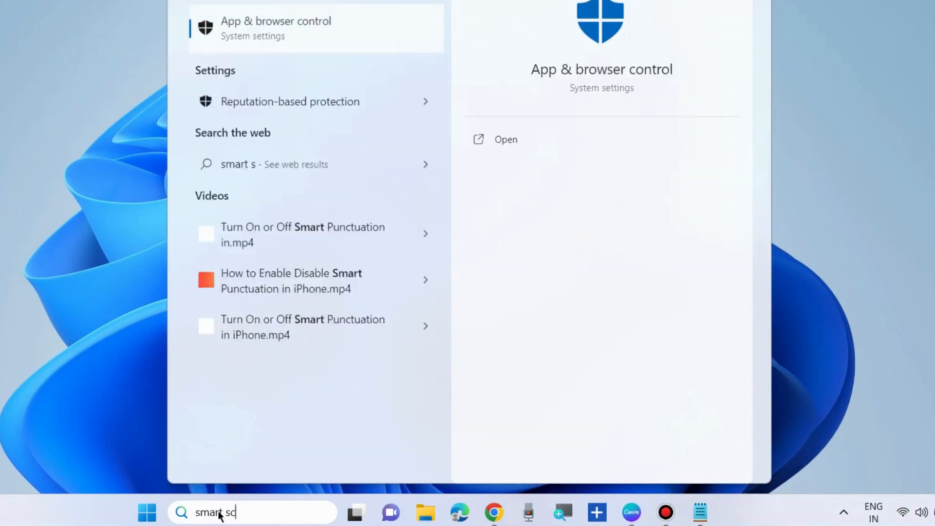
text(reen)
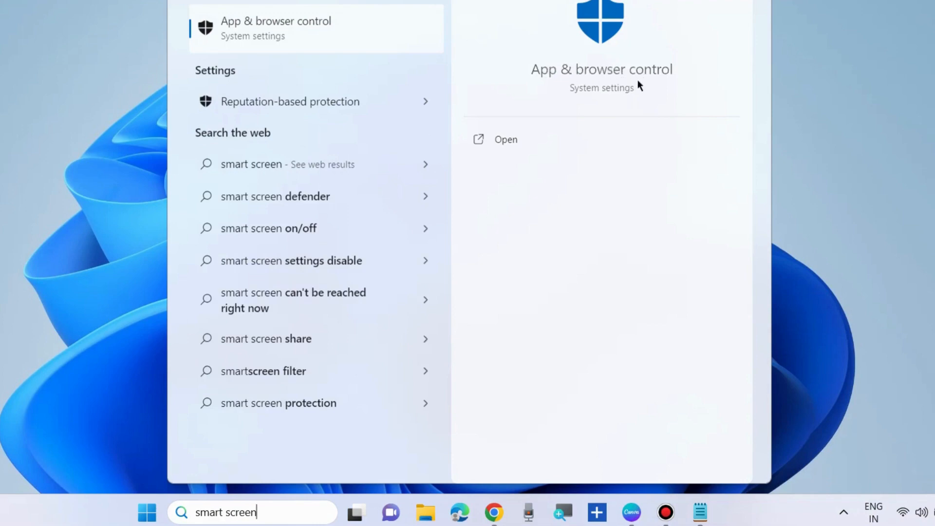
click(506, 140)
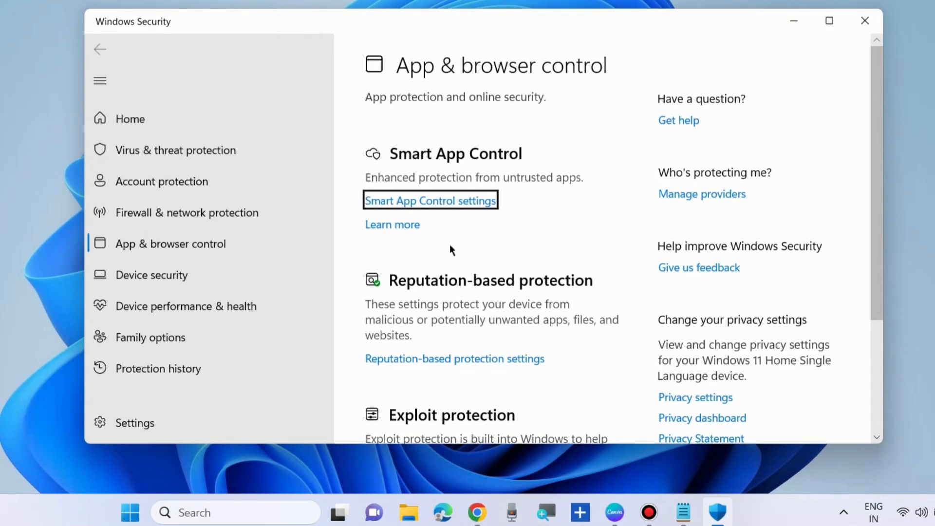
scroll(466, 287, down, 2)
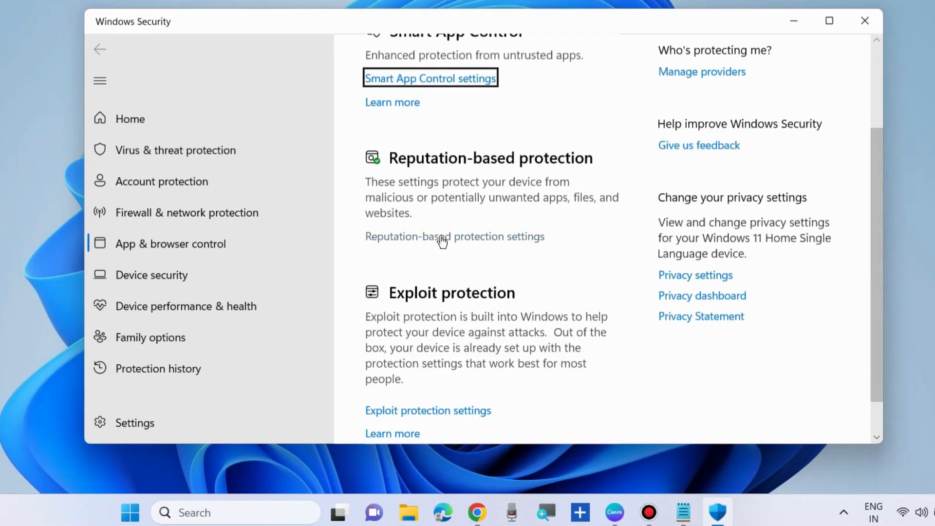
In Reputation-based protection, switch off SmartScreen for Microsoft Edge and Potentially unwanted app blocking, then close Windows Security.
click(468, 237)
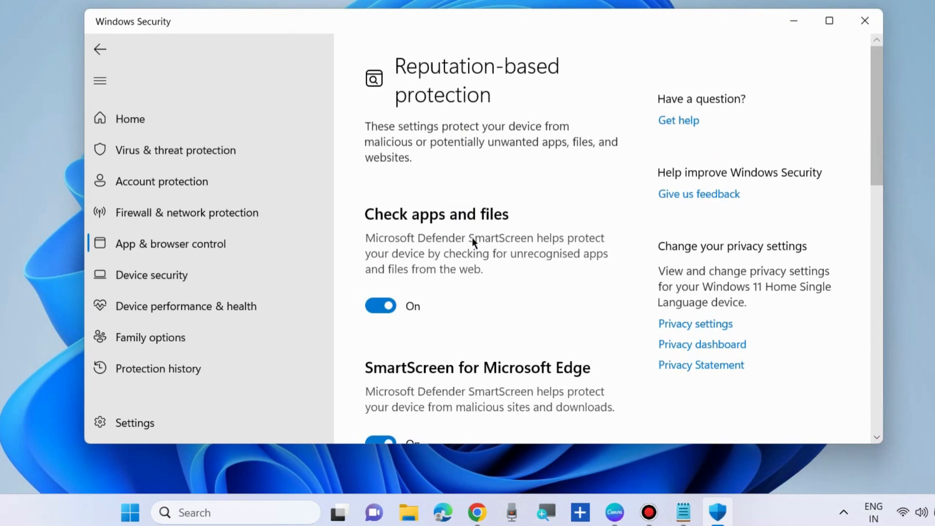
scroll(472, 238, down, 1)
scroll(472, 238, down, 1)
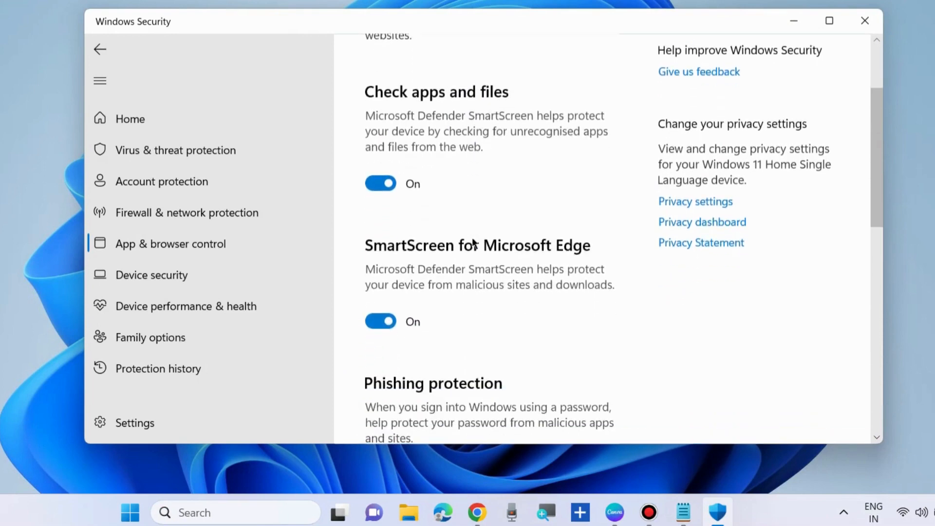
scroll(473, 237, down, 1)
scroll(473, 238, down, 1)
scroll(472, 238, up, 1)
scroll(472, 237, up, 1)
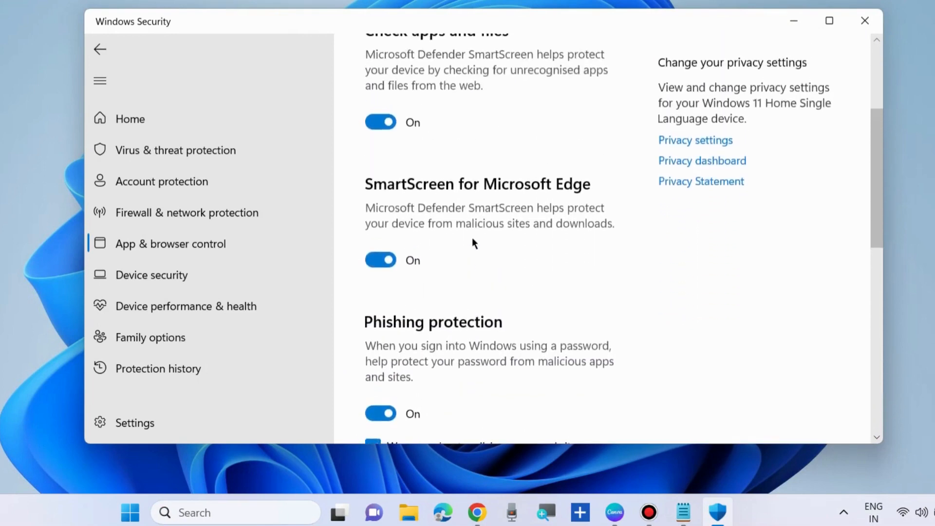
click(380, 261)
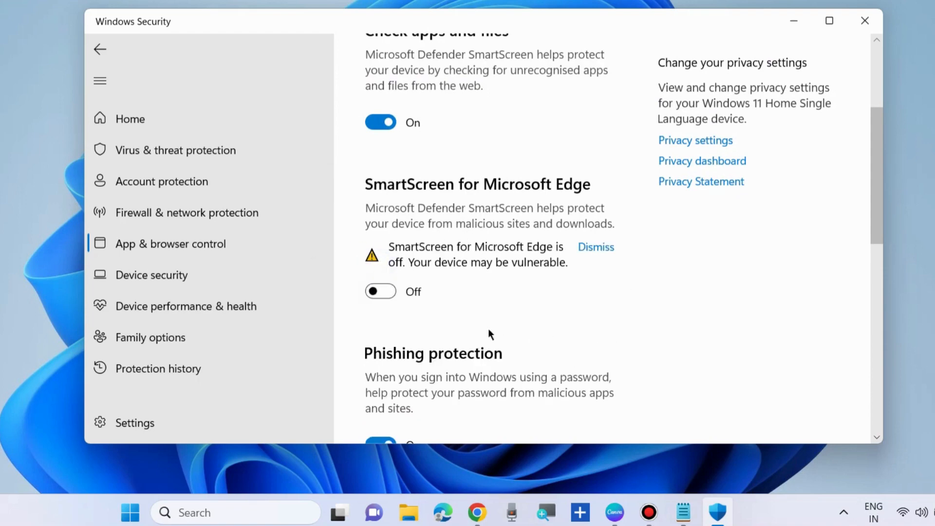
scroll(488, 328, up, 3)
scroll(583, 363, down, 3)
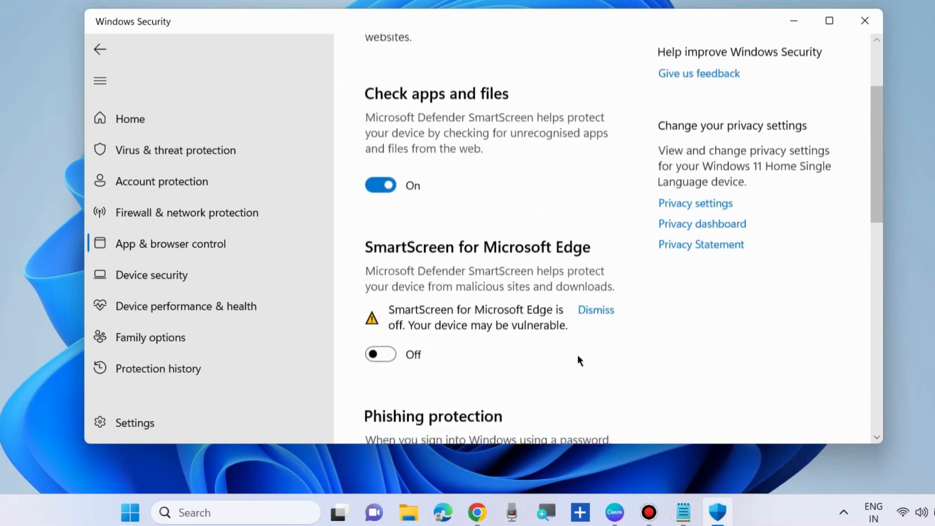
scroll(583, 363, down, 3)
scroll(583, 363, down, 3)
scroll(579, 360, down, 3)
scroll(579, 360, down, 1)
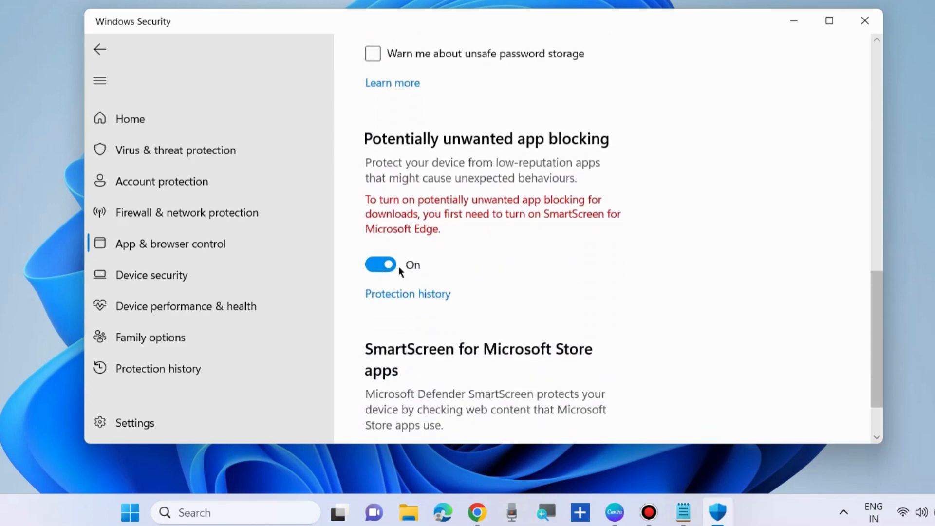
click(375, 264)
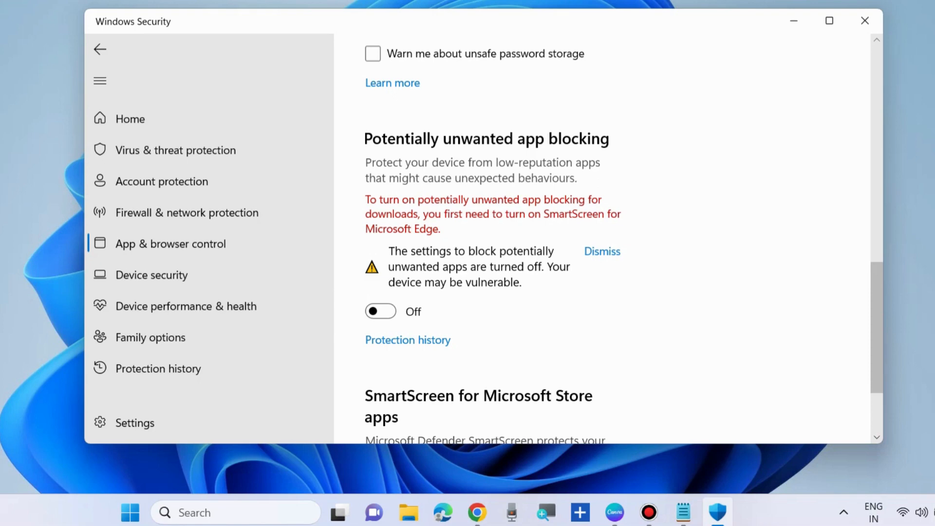
key(alt+F4)
Unblock 23H2.jpg on drive D: through its Properties and close File Explorer.
click(426, 513)
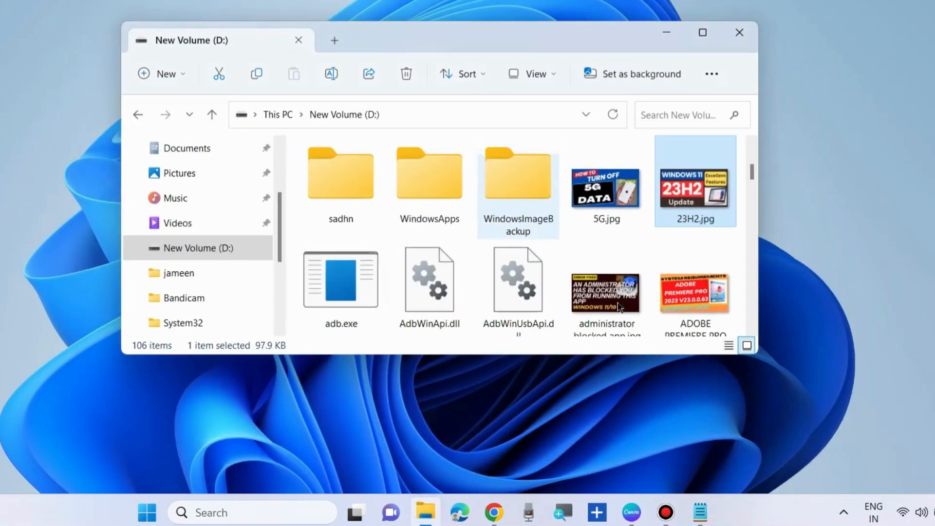
right_click(655, 141)
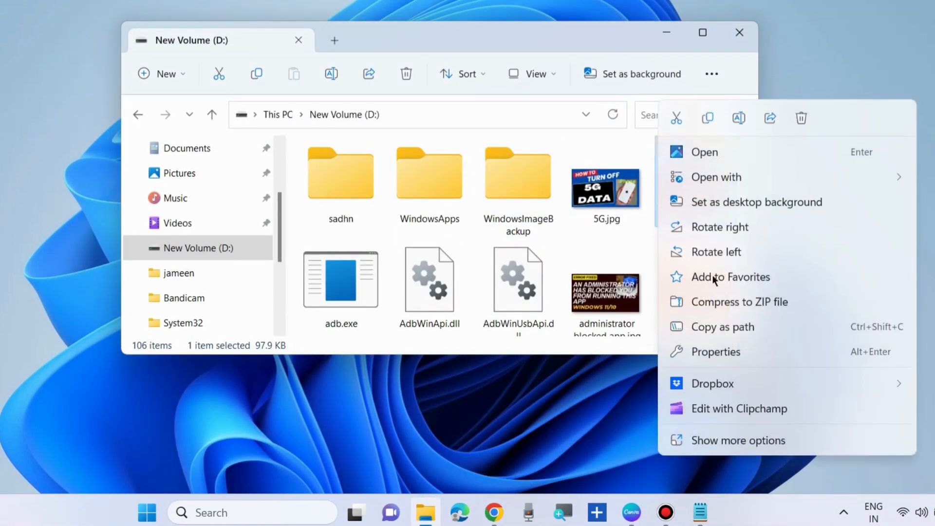
click(713, 352)
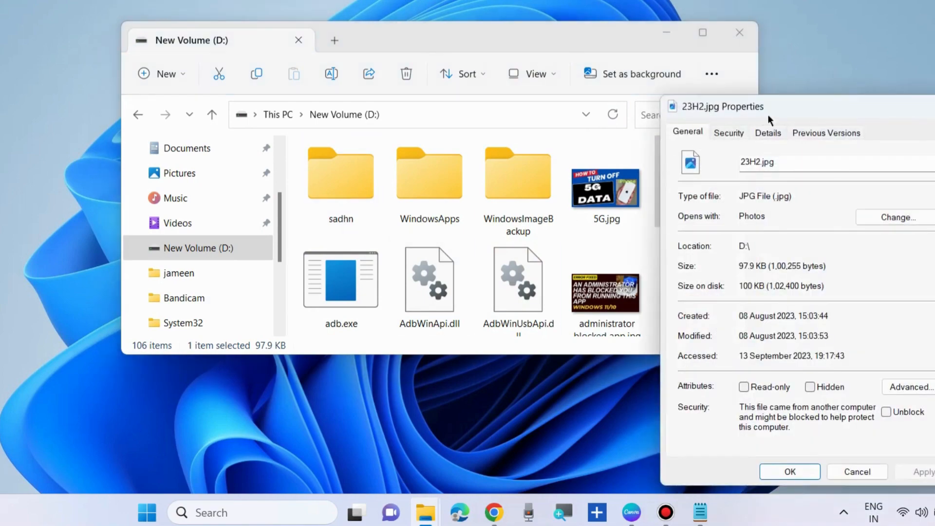
drag(792, 107, 575, 10)
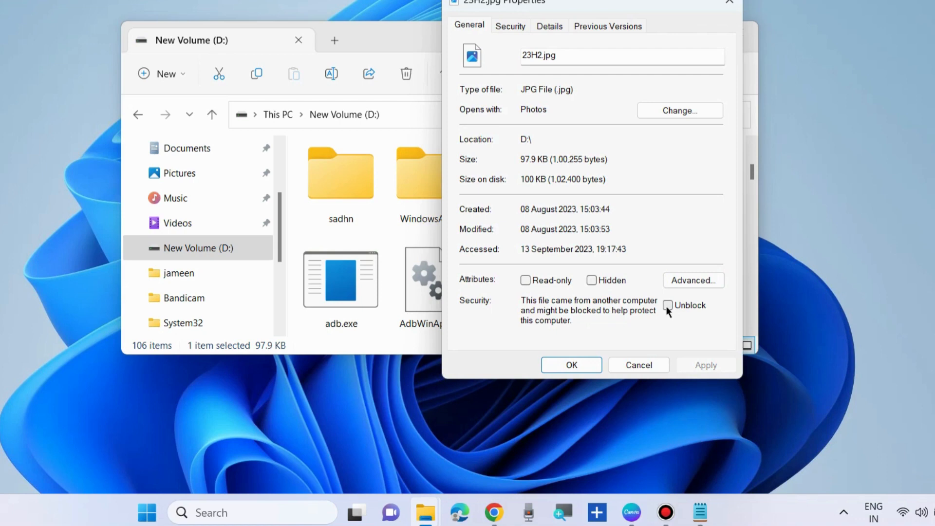
click(667, 305)
click(701, 366)
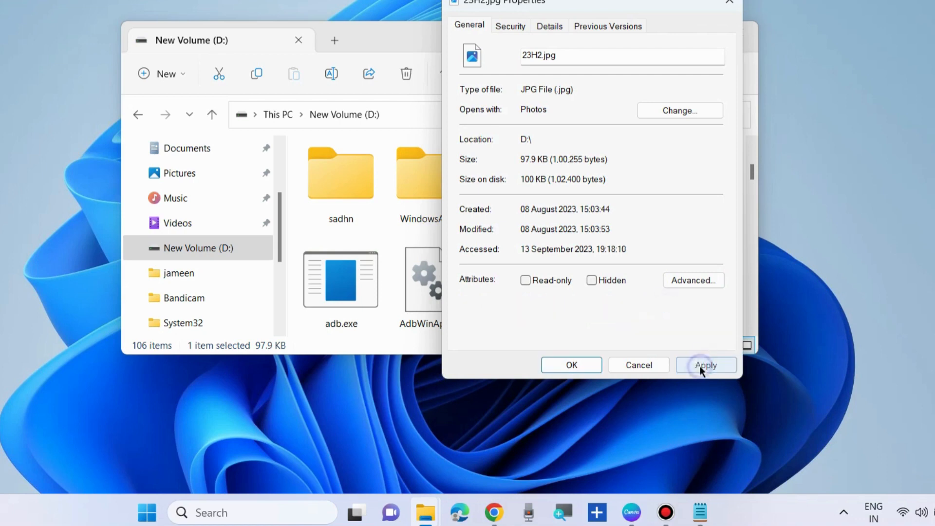
click(571, 365)
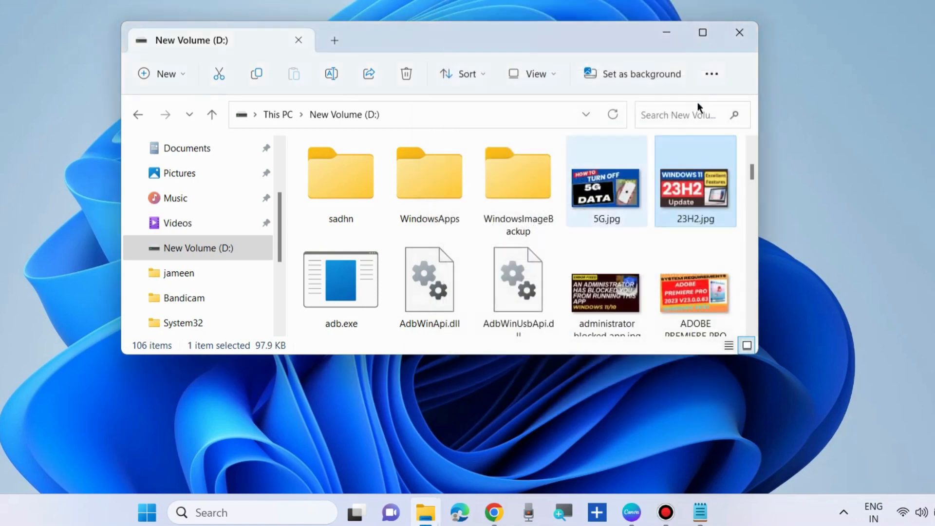
click(738, 34)
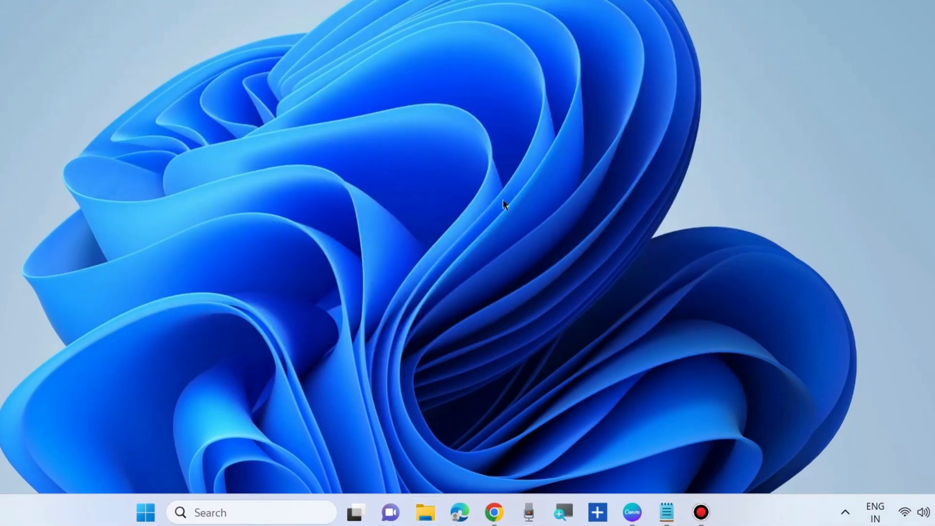
Search gpedit.msc and launch the Local Group Policy Editor.
click(234, 513)
text(gpedit)
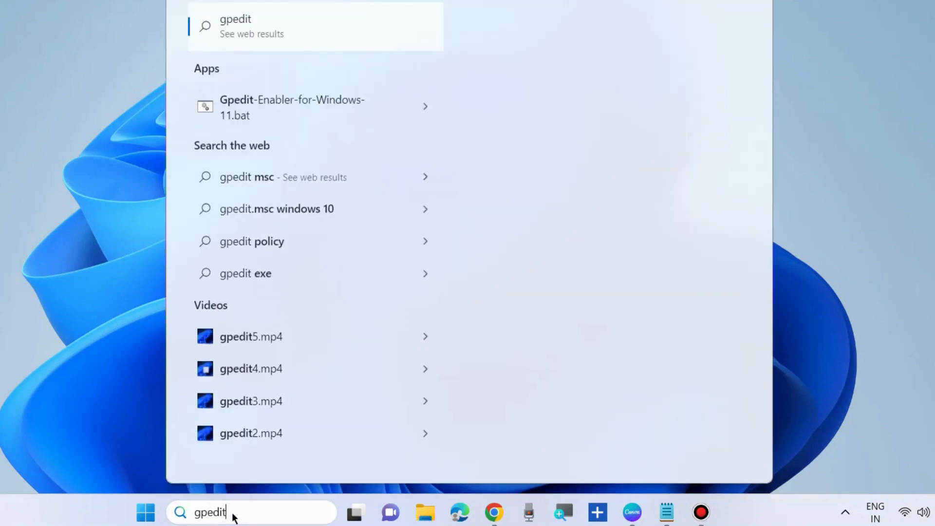
text(.msc)
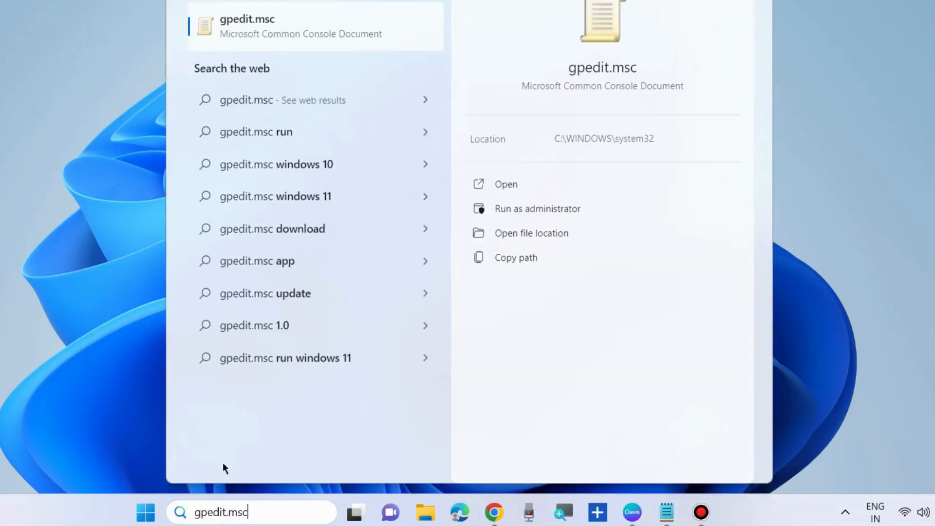
click(511, 185)
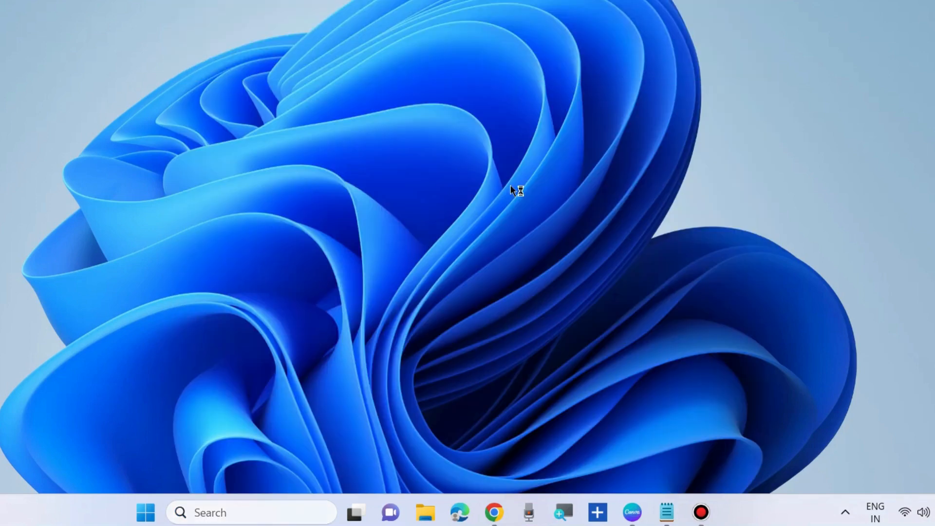
Dismiss the warnings, browse Windows Settings > Security Settings > Local Policies > Security Options and select 'Run all administrators in Admin Approval Mode'.
click(547, 250)
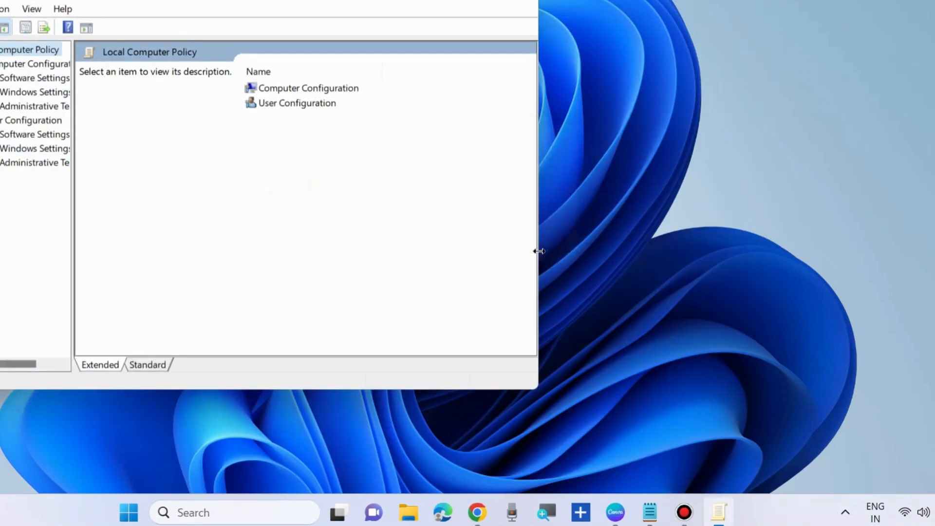
click(547, 250)
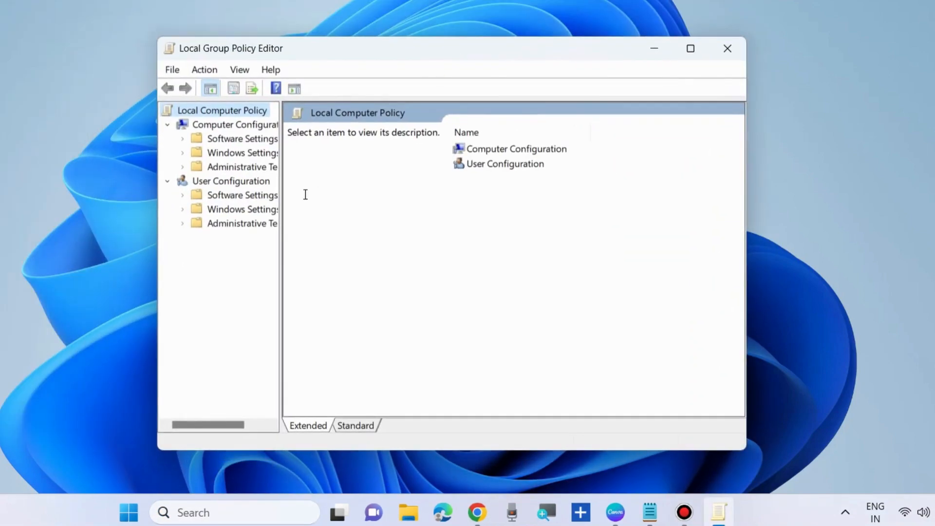
drag(281, 247, 347, 248)
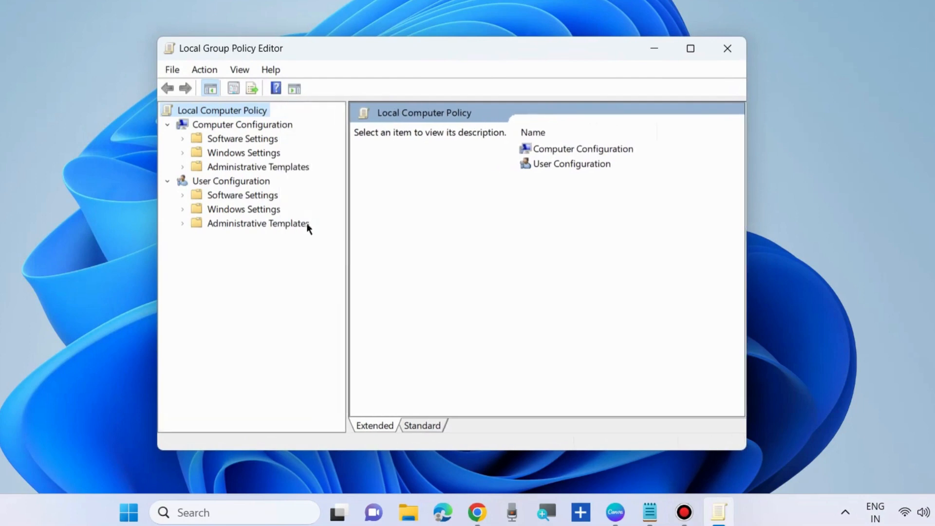
click(183, 153)
click(197, 196)
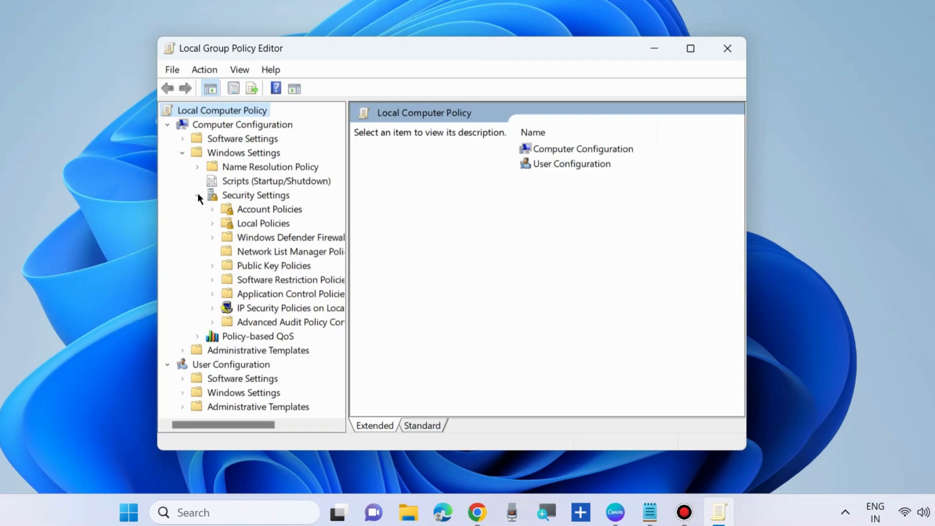
click(211, 223)
click(273, 267)
scroll(476, 272, down, 10)
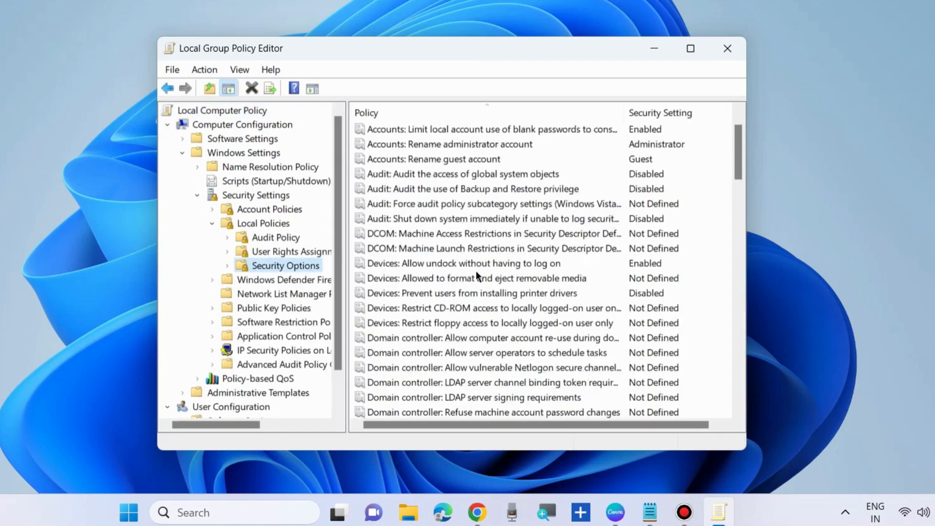
scroll(482, 281, down, 5)
scroll(483, 281, down, 10)
scroll(482, 344, down, 5)
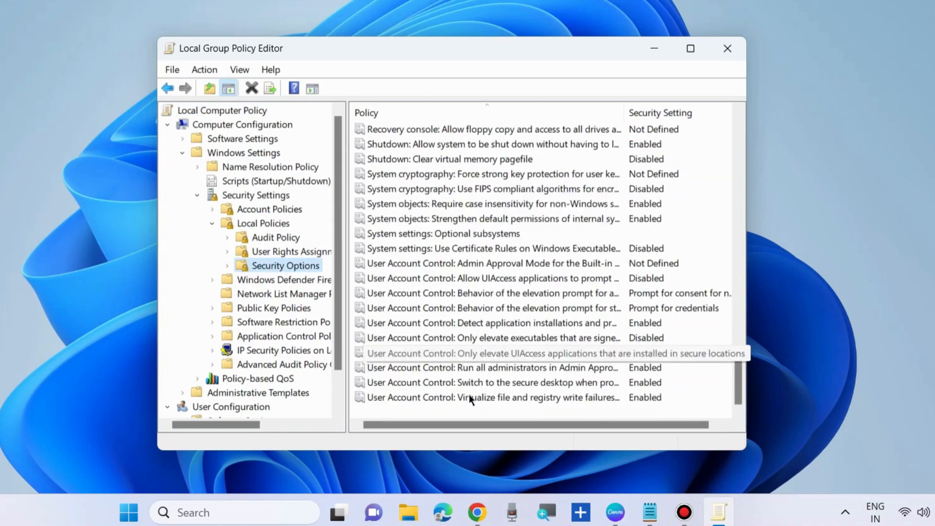
click(507, 366)
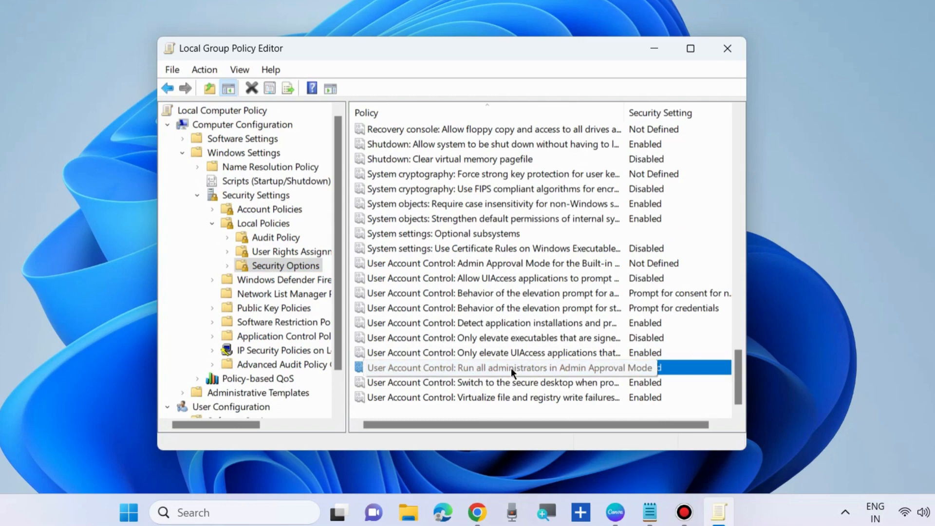
Set 'Run all administrators in Admin Approval Mode' to Disabled and close the editor.
double_click(511, 368)
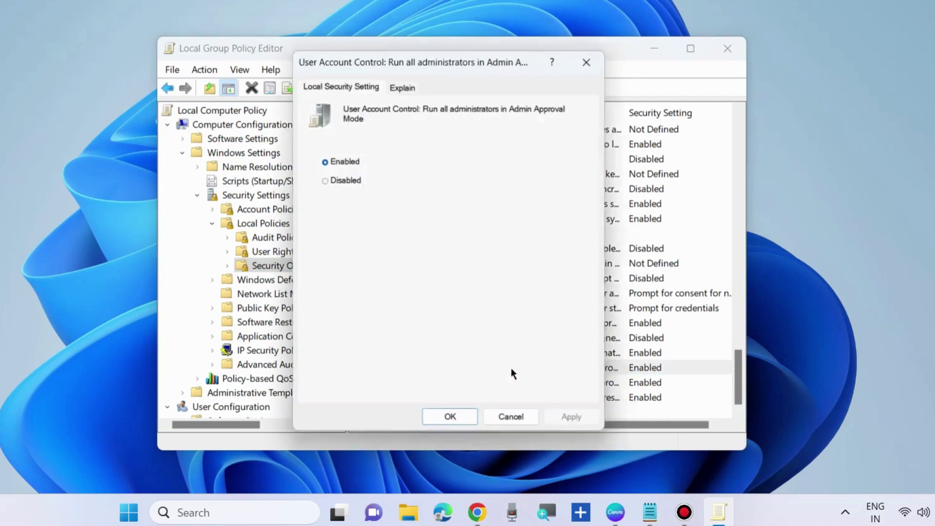
click(324, 180)
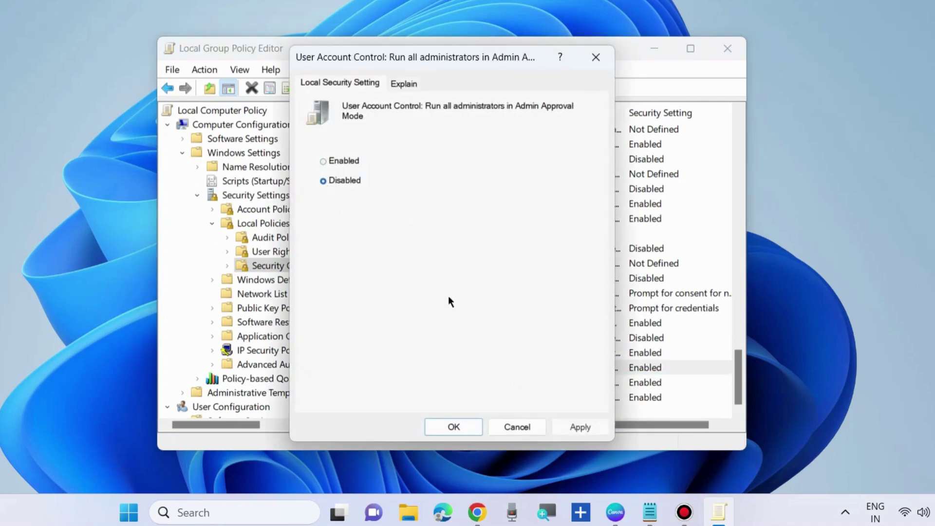
click(579, 431)
click(596, 57)
click(727, 49)
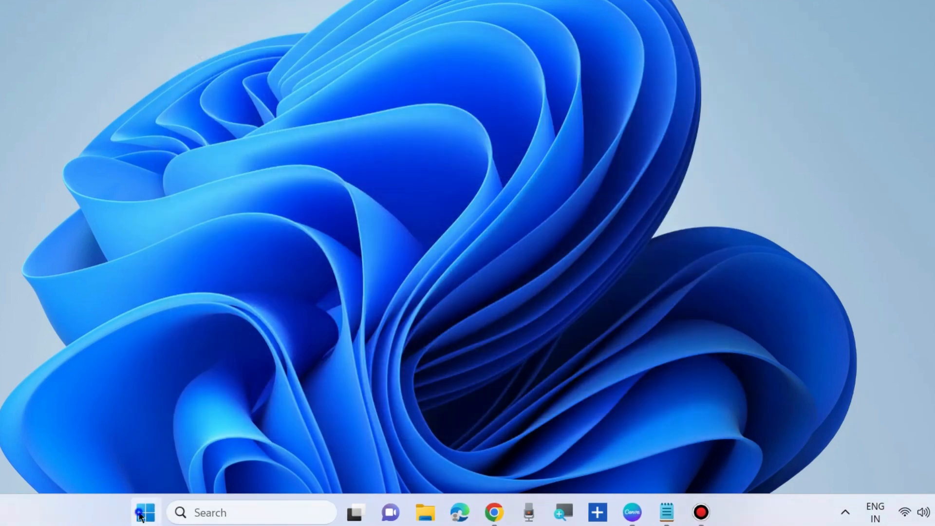
Run appwiz.cpl from the Run dialog to open Programs and Features.
right_click(146, 512)
click(91, 418)
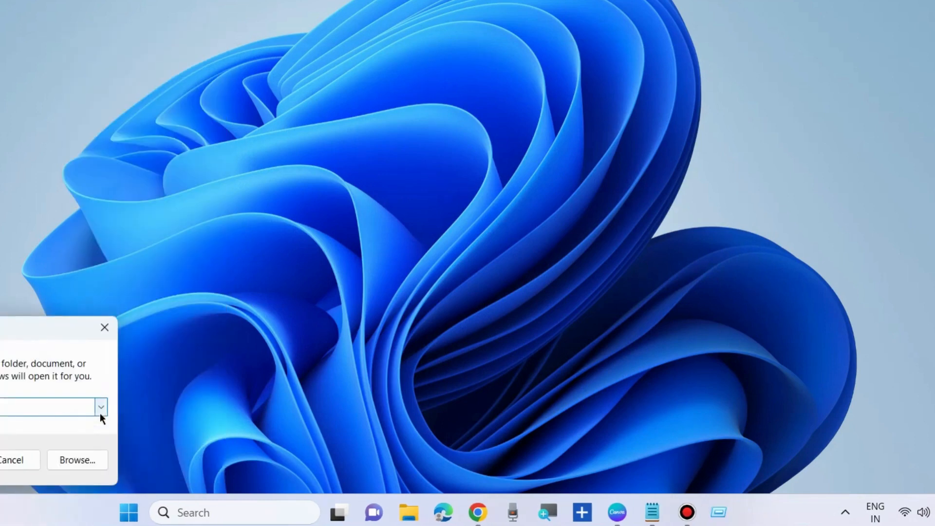
drag(45, 347, 528, 144)
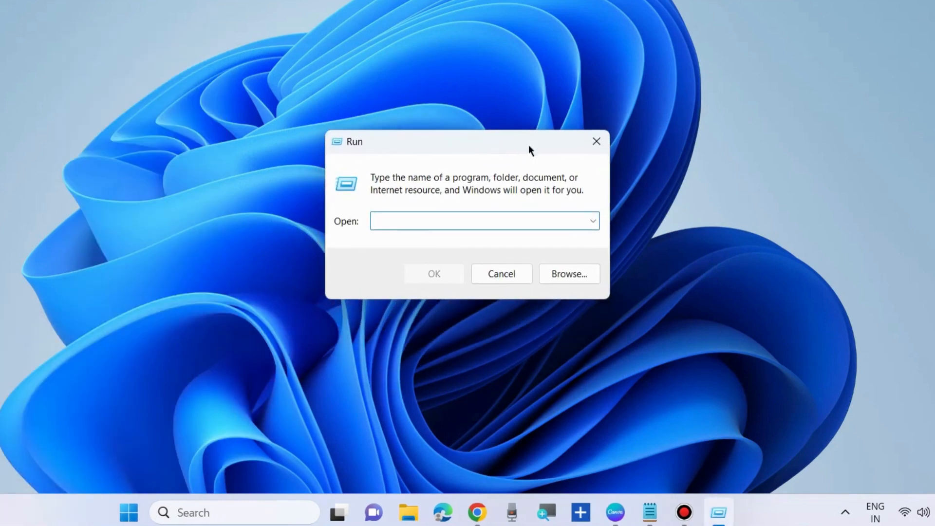
text(appwiz)
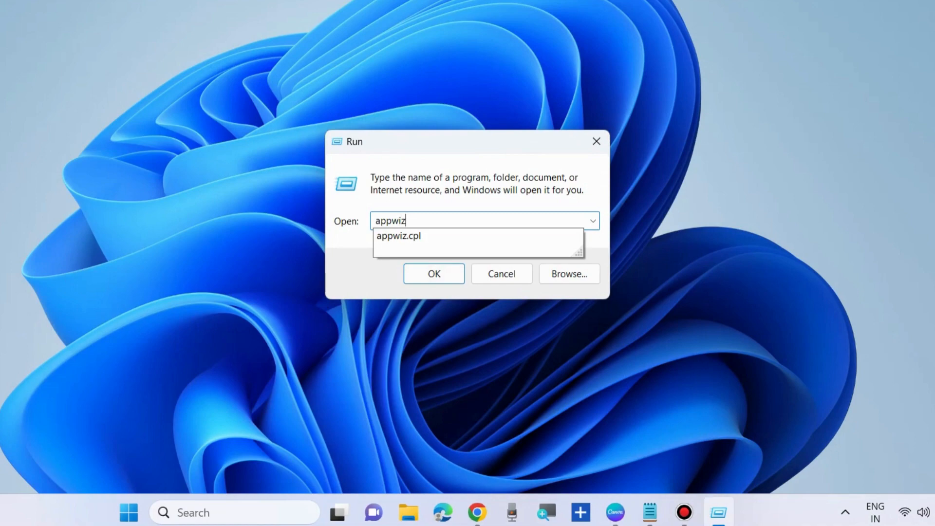
text(.cpl)
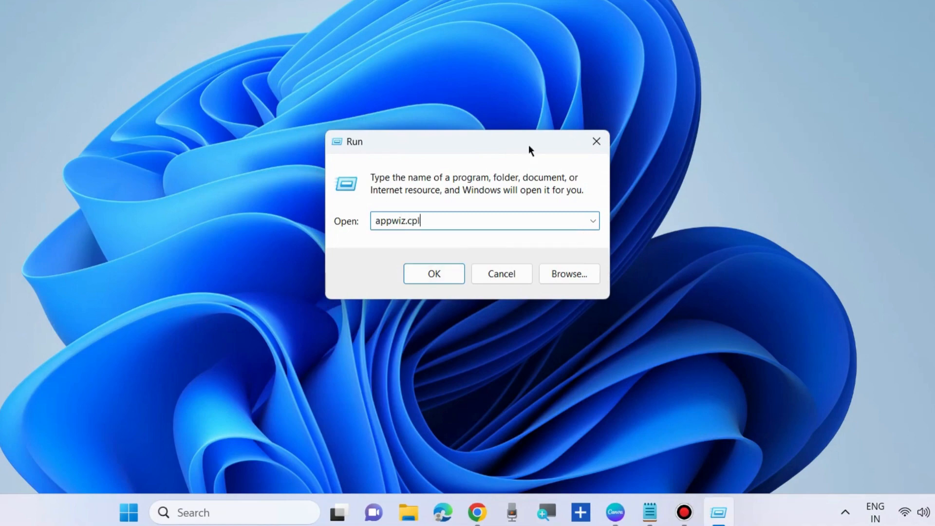
click(434, 274)
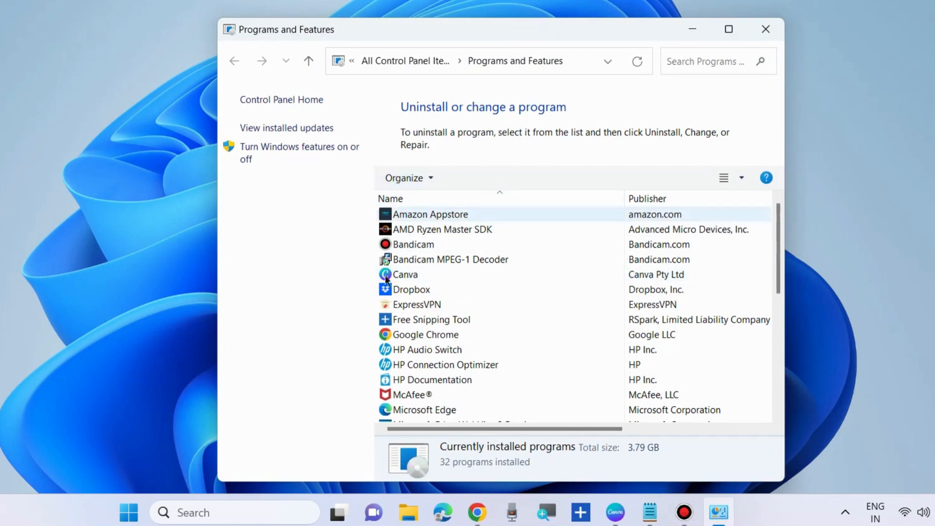
scroll(449, 351, down, 5)
scroll(449, 351, up, 5)
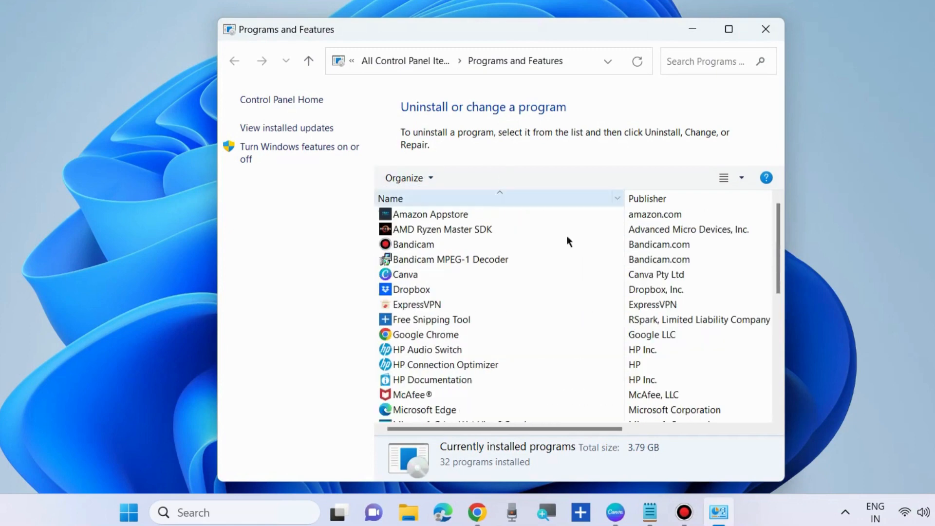
Select Bandicam (version 6.1.0.2044) in the installed programs list.
click(414, 244)
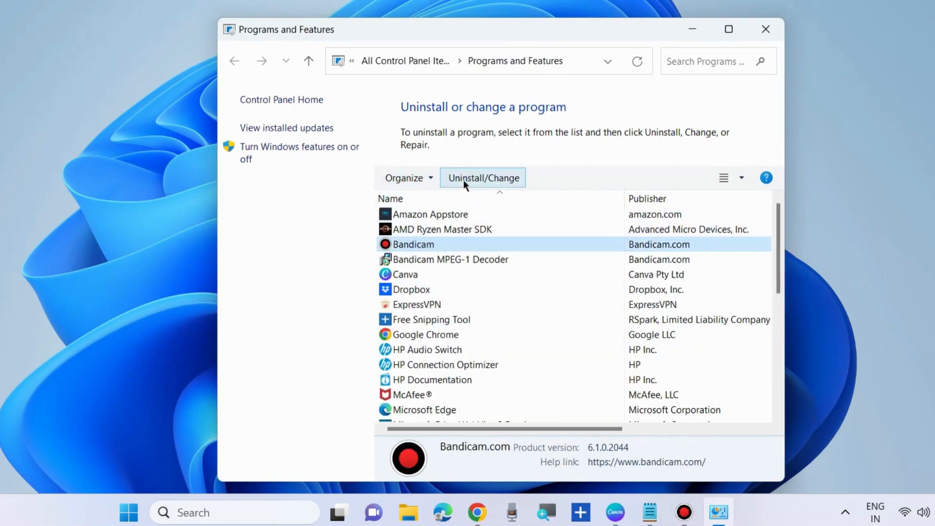